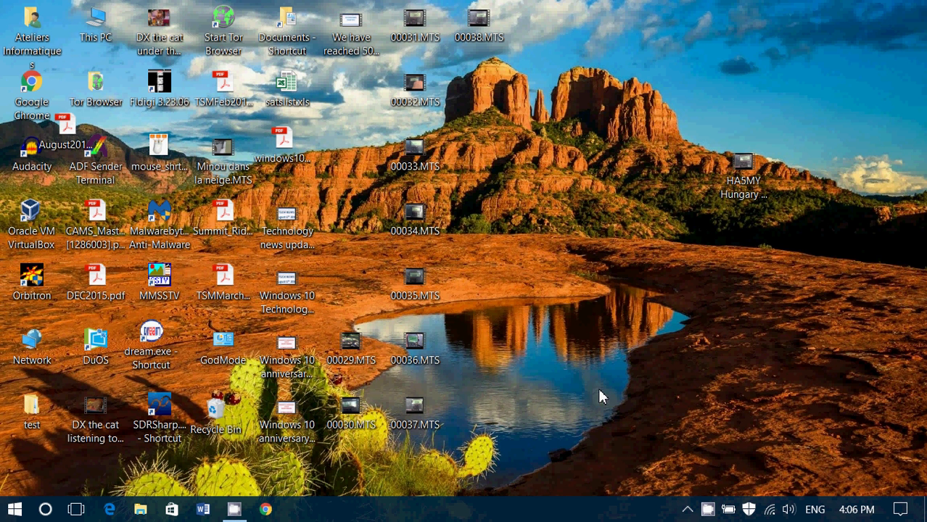
- Open the Run box from the Start button's context menu with regedit entered
{"action": "right_click", "coordinate": [11, 512]}
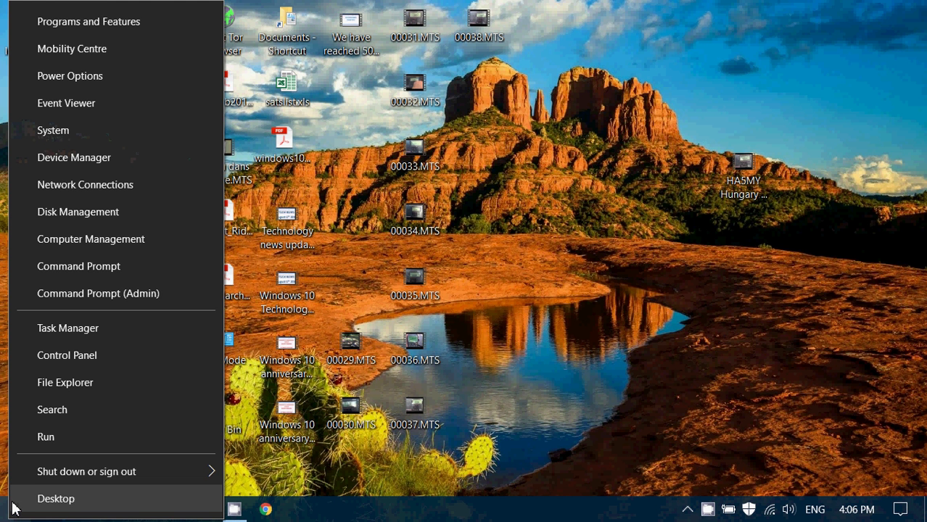
{"action": "left_click", "coordinate": [58, 435]}
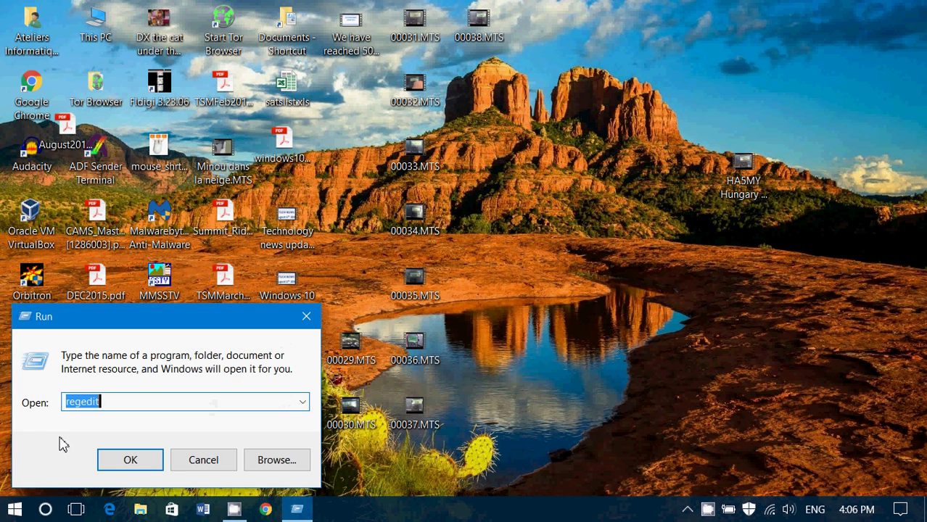
{"action": "left_click", "coordinate": [118, 403]}
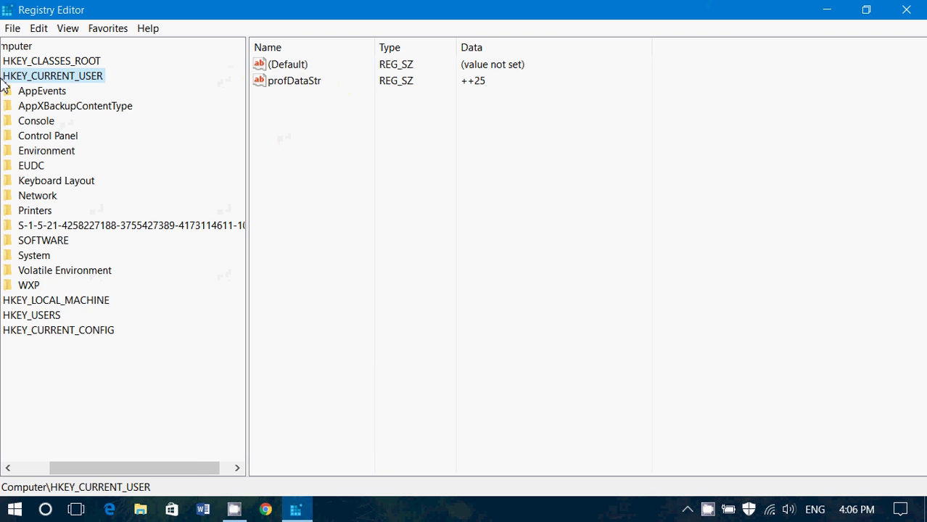
- Expand HKEY_CURRENT_USER > SOFTWARE > Microsoft > Windows > CurrentVersion and scroll to the Search key
{"action": "scroll", "coordinate": [134, 207], "scroll_direction": "left", "scroll_amount": 1}
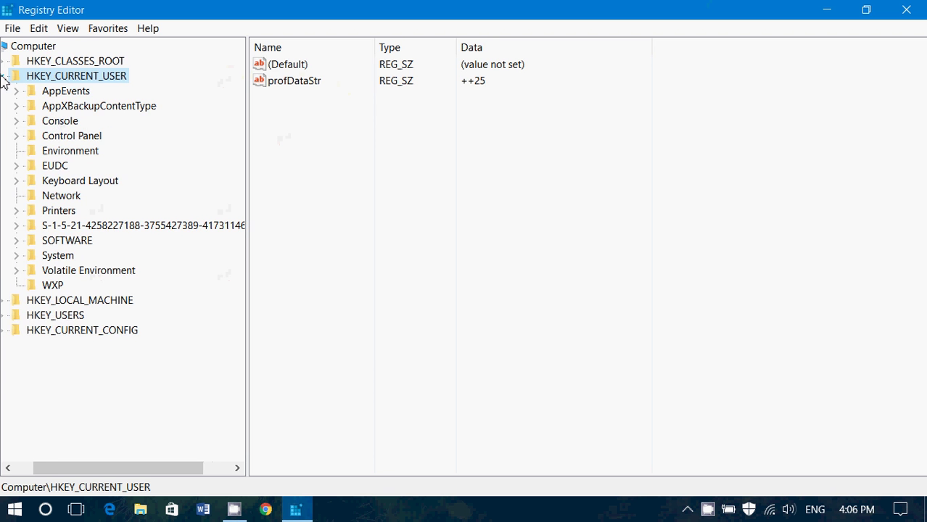
{"action": "scroll", "coordinate": [36, 113], "scroll_direction": "left", "scroll_amount": 1}
{"action": "left_click", "coordinate": [24, 77]}
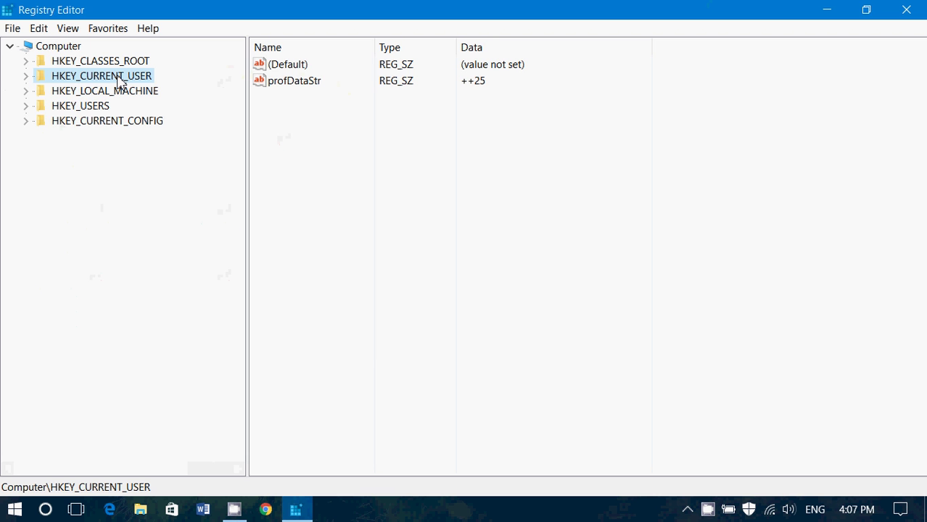
{"action": "left_click", "coordinate": [24, 79]}
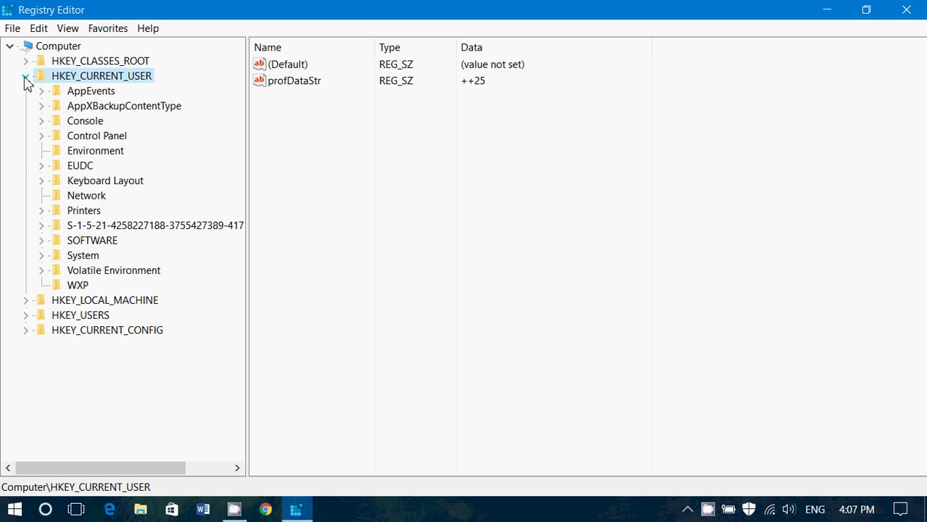
{"action": "left_click", "coordinate": [42, 242]}
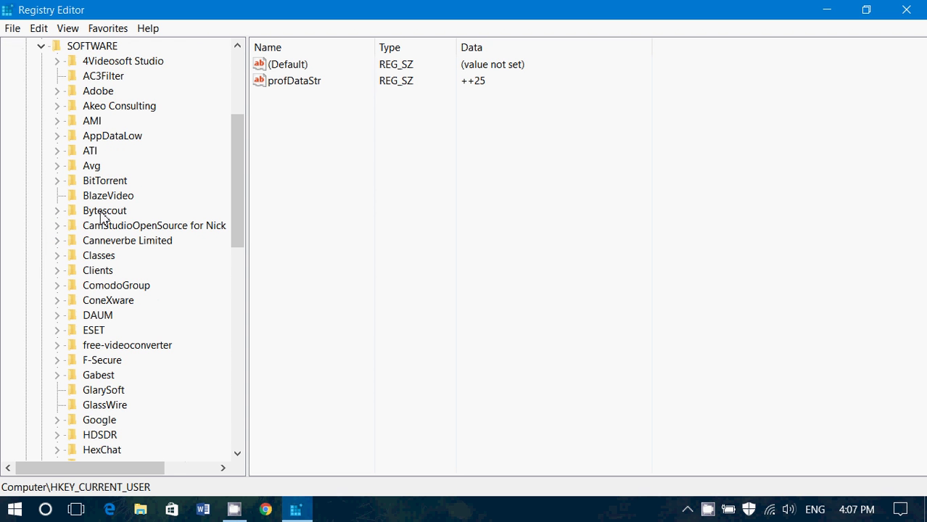
{"action": "scroll", "coordinate": [101, 216], "scroll_direction": "down", "scroll_amount": 6}
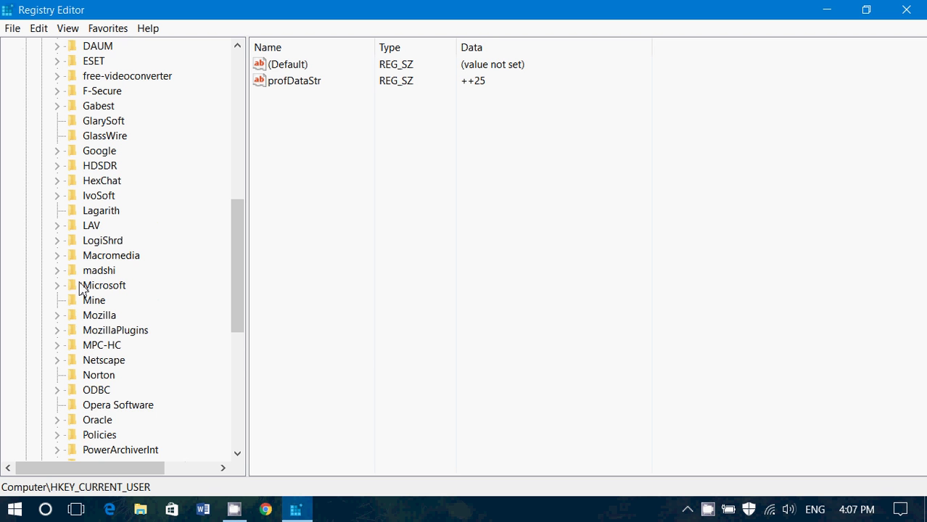
{"action": "left_click", "coordinate": [58, 287]}
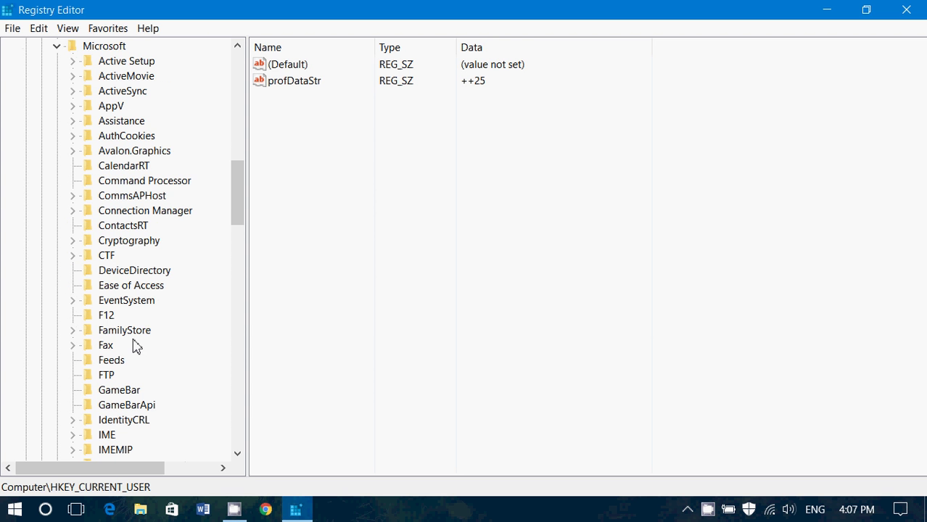
{"action": "scroll", "coordinate": [135, 347], "scroll_direction": "down", "scroll_amount": 10}
{"action": "scroll", "coordinate": [135, 347], "scroll_direction": "down", "scroll_amount": 9}
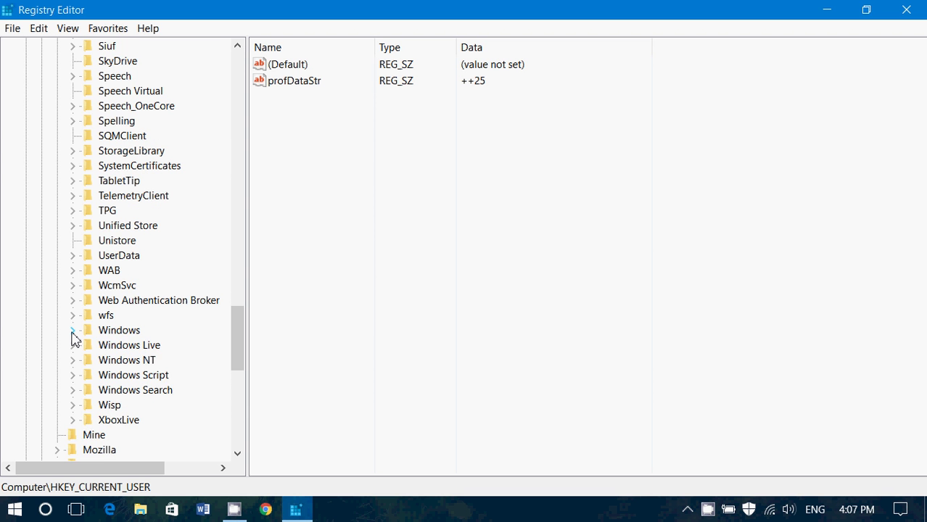
{"action": "left_click", "coordinate": [72, 331]}
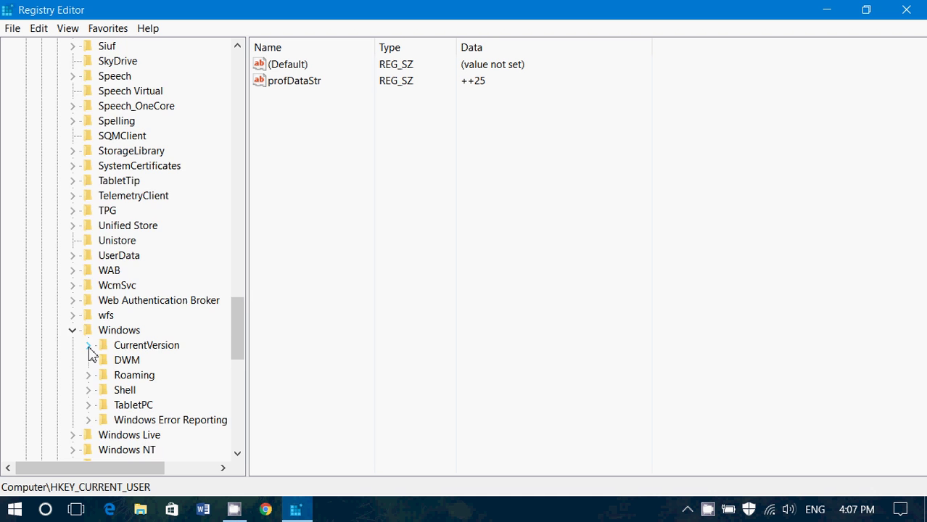
{"action": "left_click", "coordinate": [88, 347]}
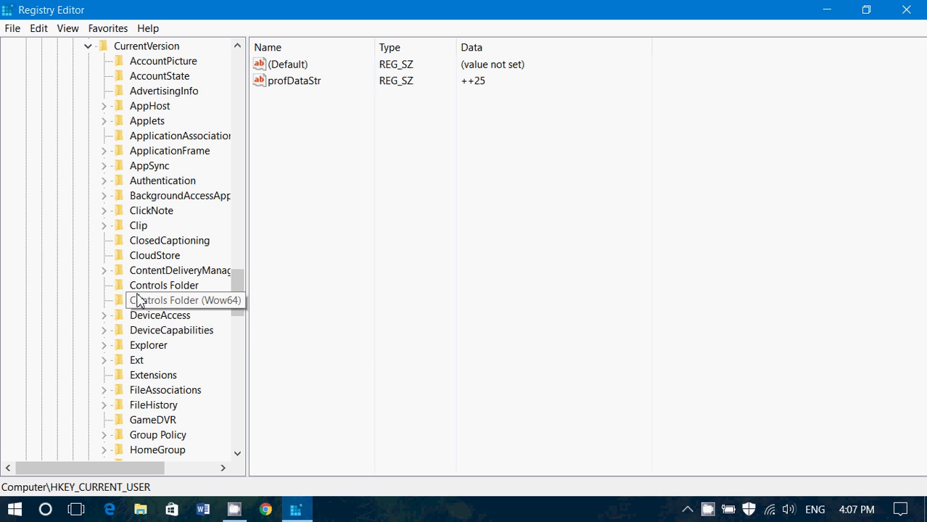
{"action": "scroll", "coordinate": [139, 302], "scroll_direction": "down", "scroll_amount": 7}
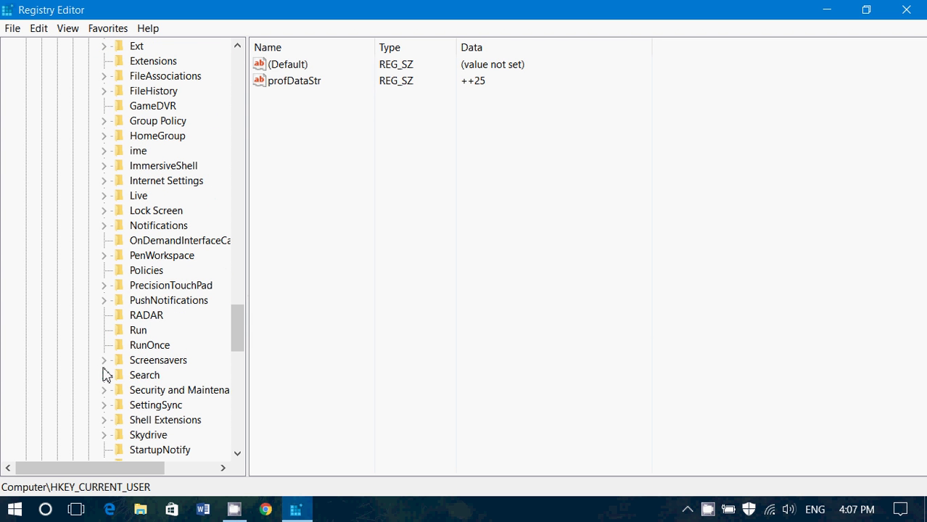
- Select the Search key and confirm CanCortanaBeEnabled keeps the value 1
{"action": "left_click", "coordinate": [144, 376]}
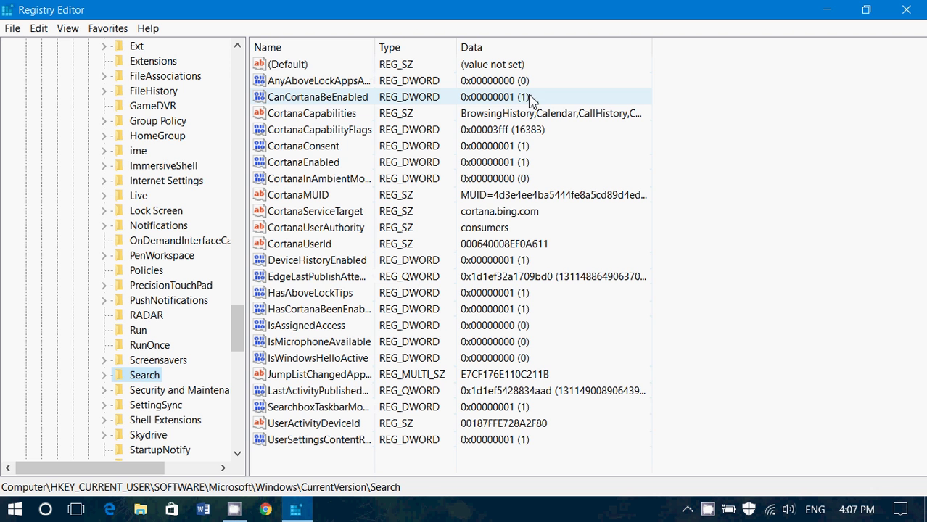
{"action": "right_click", "coordinate": [332, 102]}
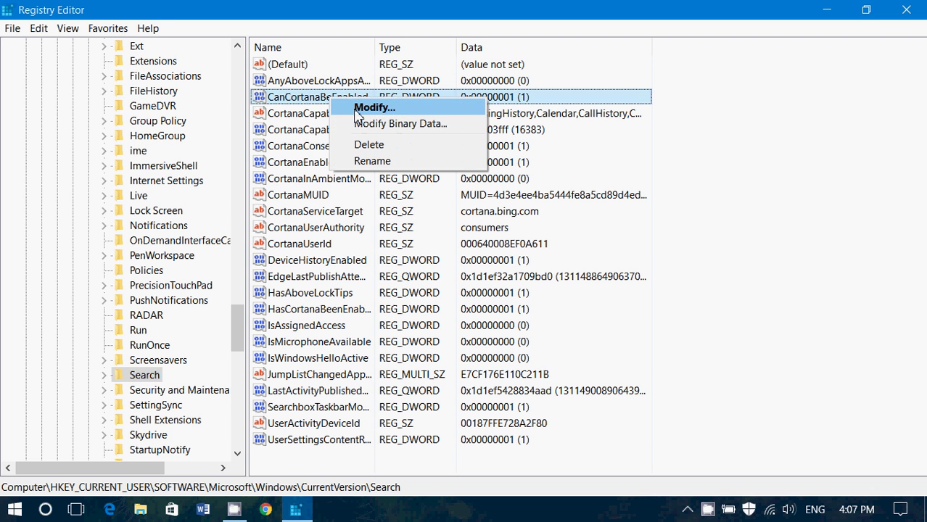
{"action": "left_click", "coordinate": [355, 110]}
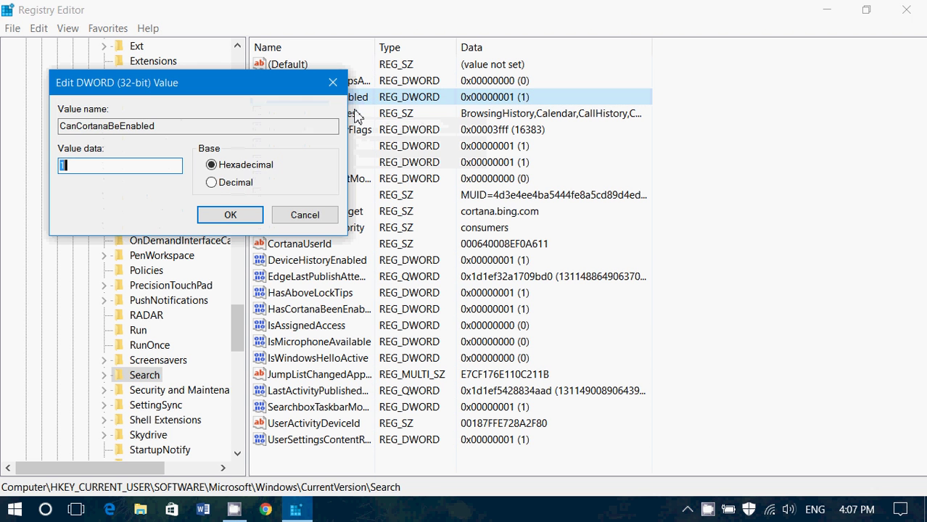
{"action": "left_click", "coordinate": [233, 216]}
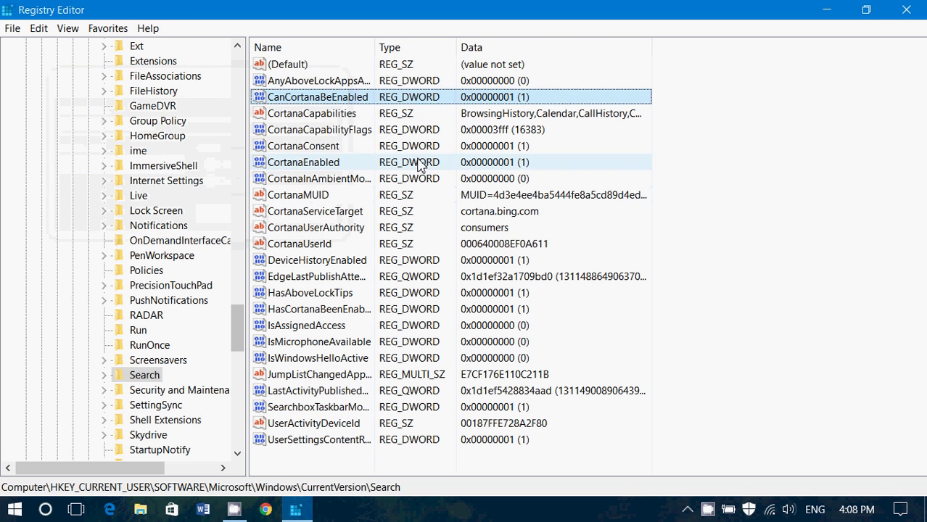
- Confirm CortanaConsent keeps the value 1
{"action": "right_click", "coordinate": [335, 147]}
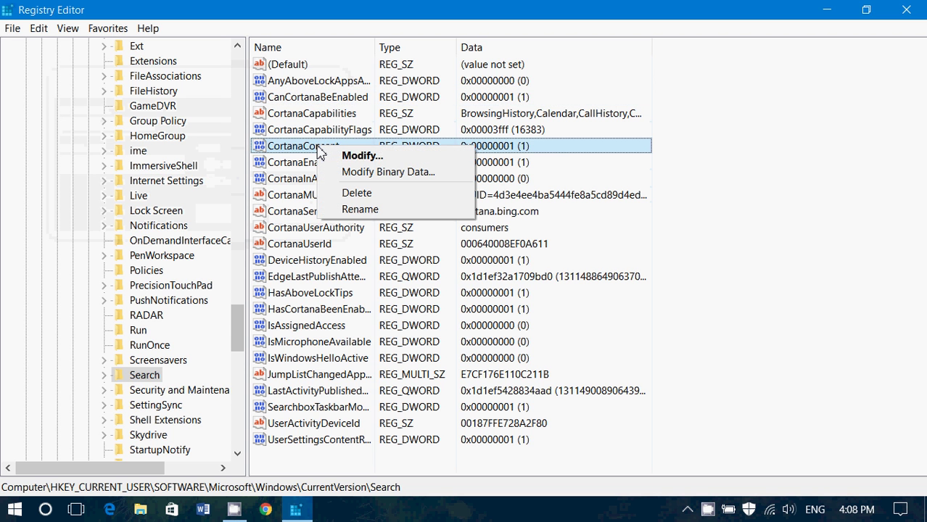
{"action": "left_click", "coordinate": [363, 160]}
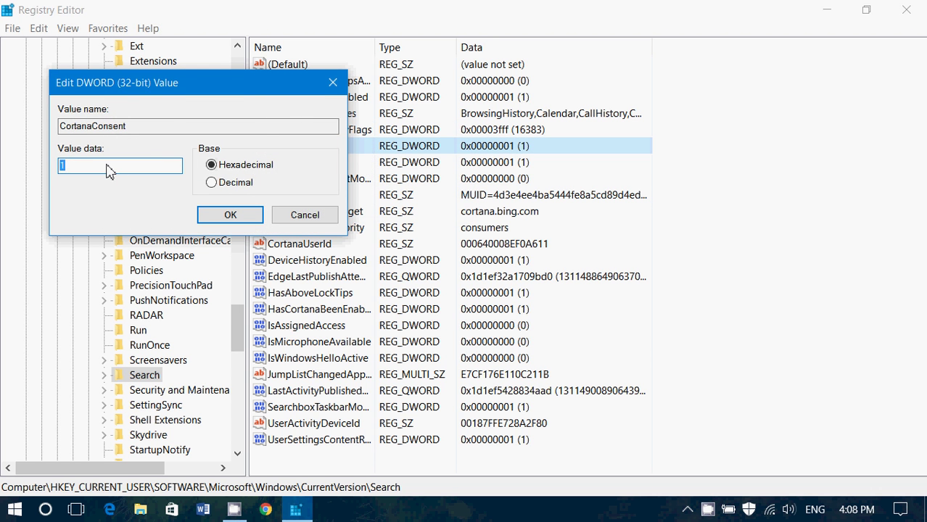
{"action": "left_click", "coordinate": [229, 216]}
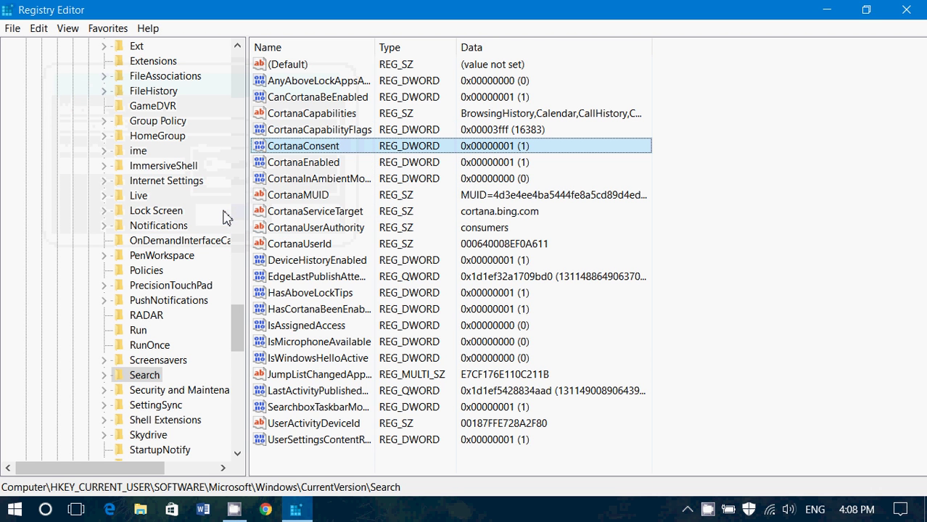
- Confirm CortanaEnabled keeps the value 1
{"action": "left_click", "coordinate": [319, 164]}
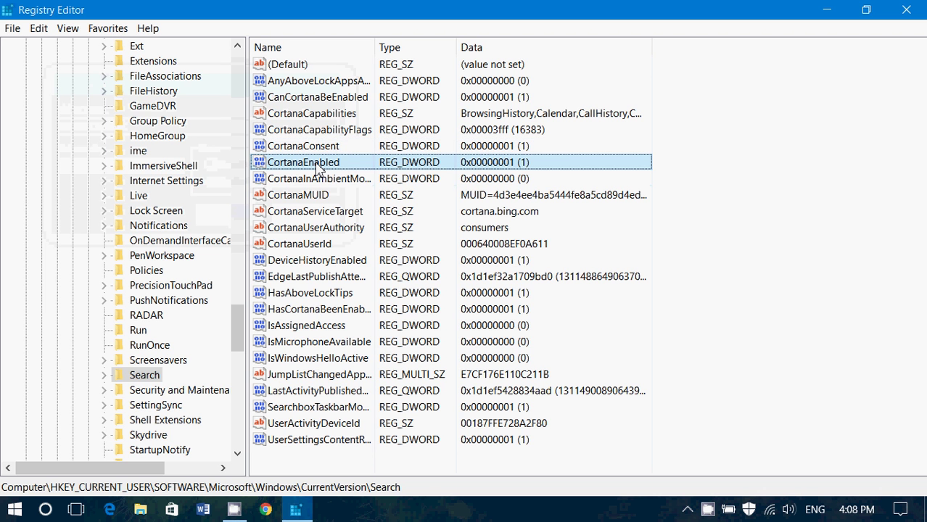
{"action": "right_click", "coordinate": [317, 168]}
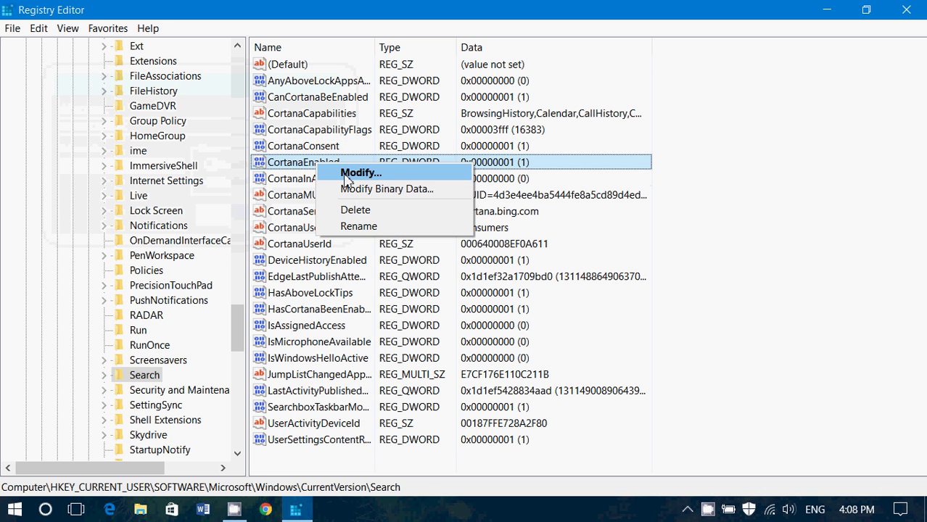
{"action": "left_click", "coordinate": [347, 179]}
{"action": "left_click", "coordinate": [118, 171]}
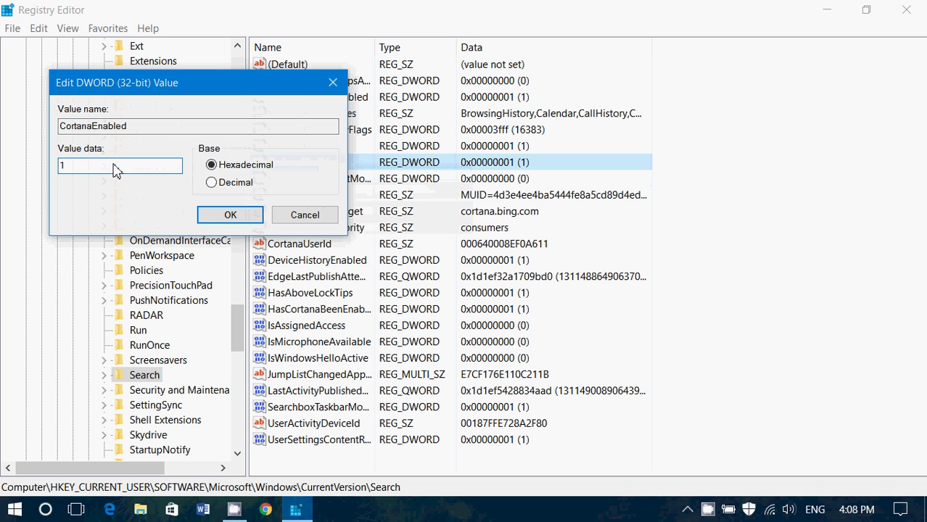
{"action": "left_click", "coordinate": [229, 214]}
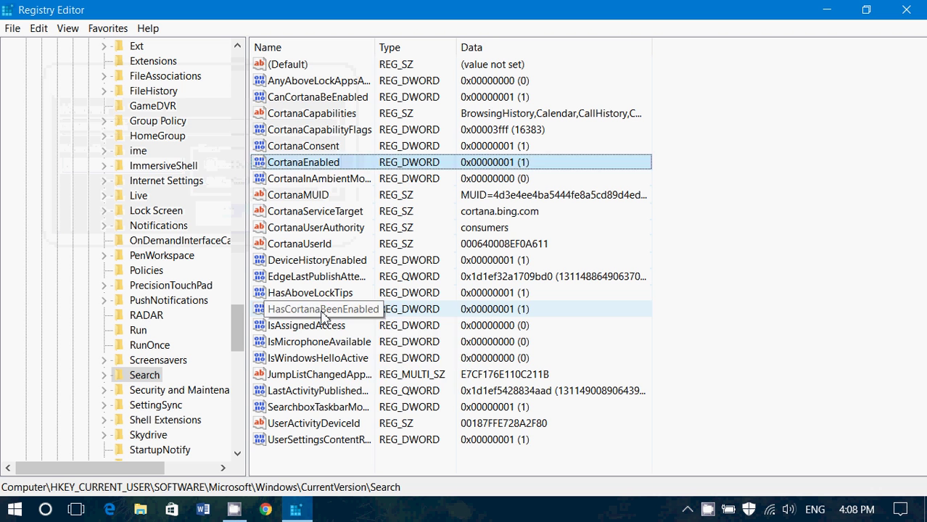
- Confirm HasCortanaBeenEnabled in the Search key keeps the value 1
{"action": "right_click", "coordinate": [323, 314]}
{"action": "left_click", "coordinate": [354, 324]}
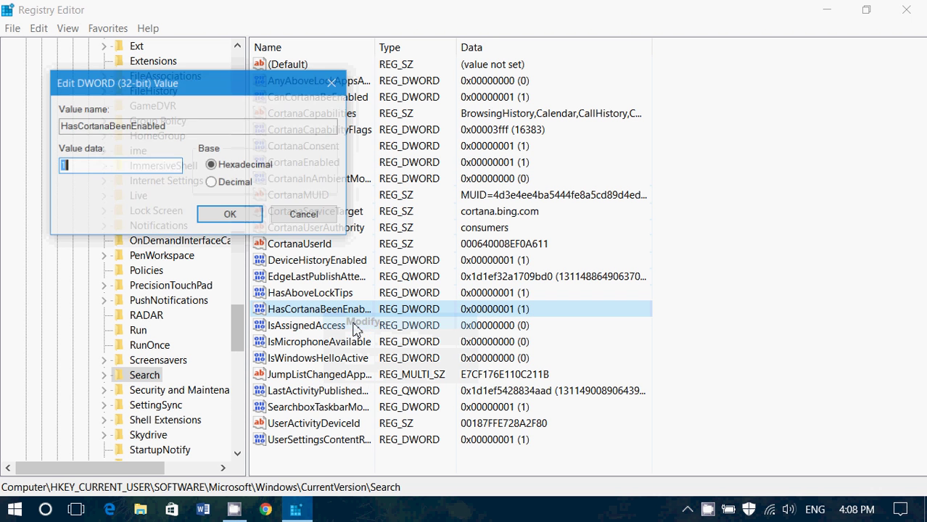
{"action": "left_click", "coordinate": [239, 211]}
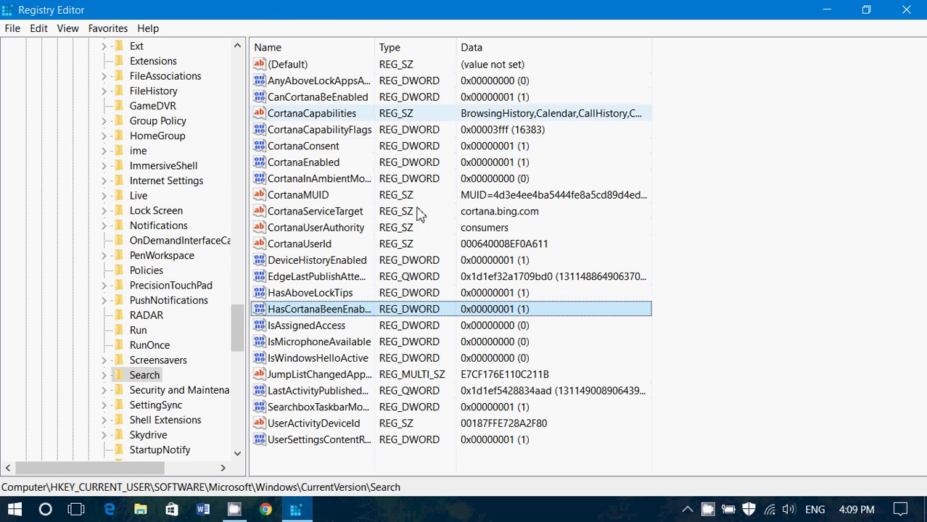
- Close Registry Editor, ask Cortana by voice for the weather, then dismiss the answer
{"action": "left_click", "coordinate": [907, 11]}
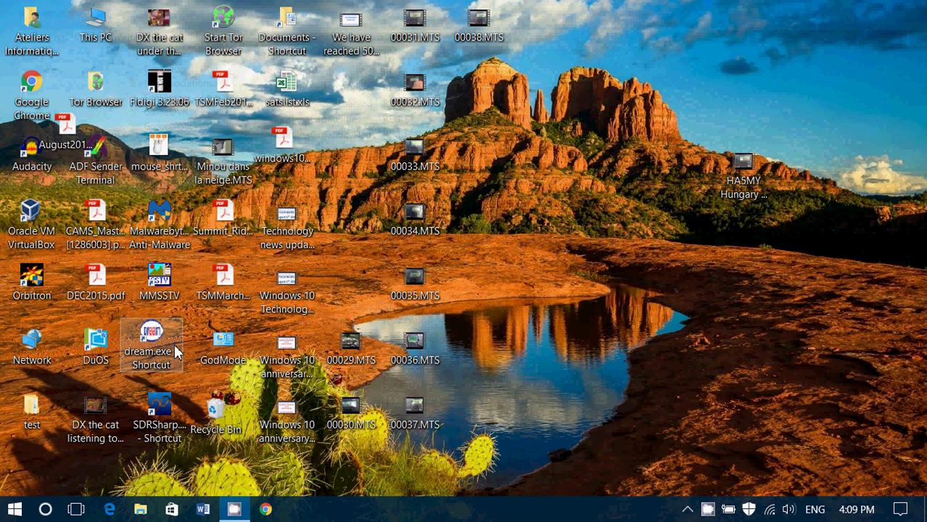
{"action": "left_click", "coordinate": [45, 510]}
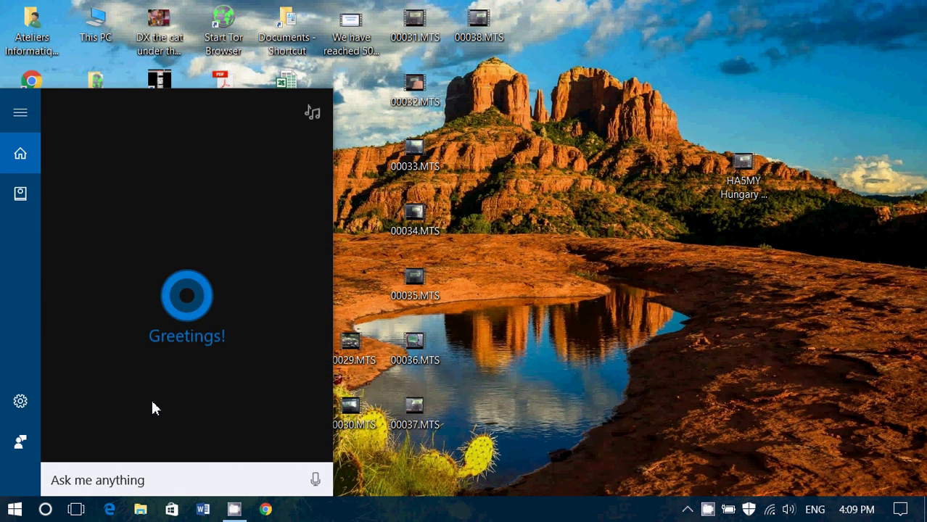
{"action": "left_click", "coordinate": [316, 481]}
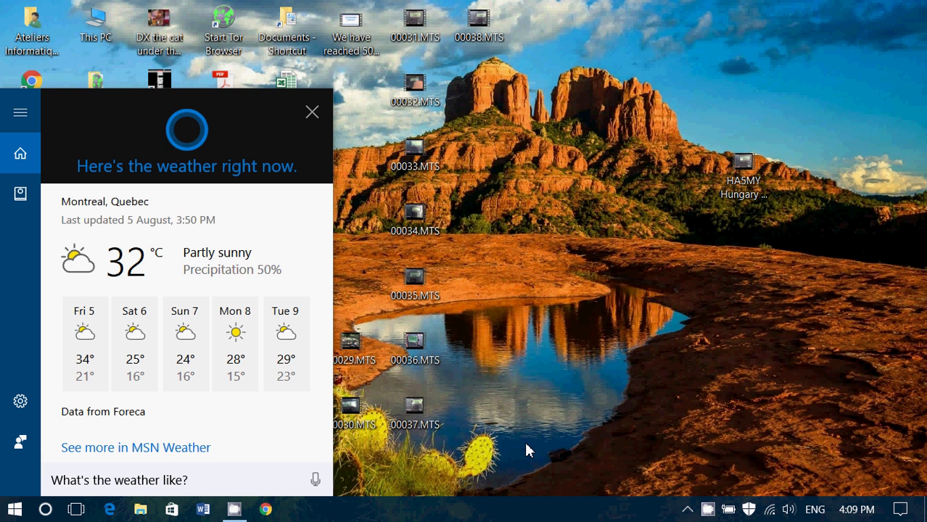
{"action": "left_click", "coordinate": [311, 114]}
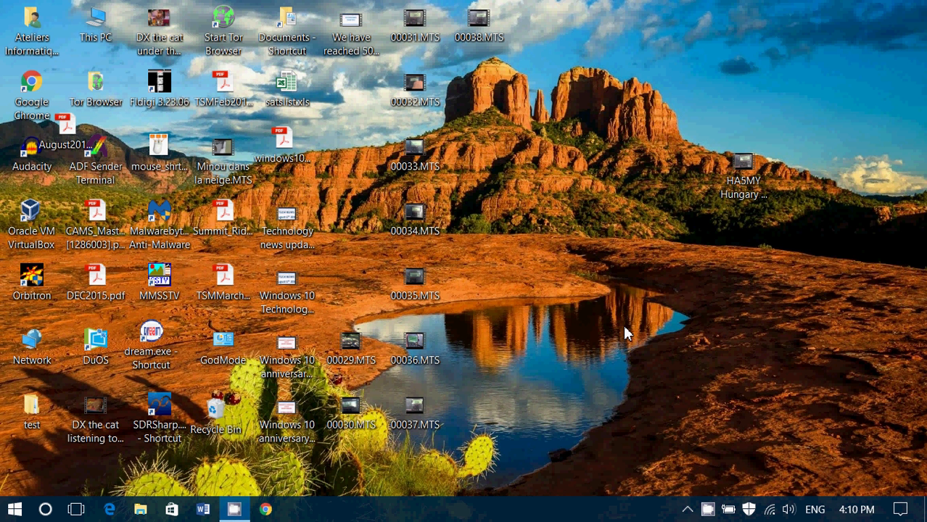